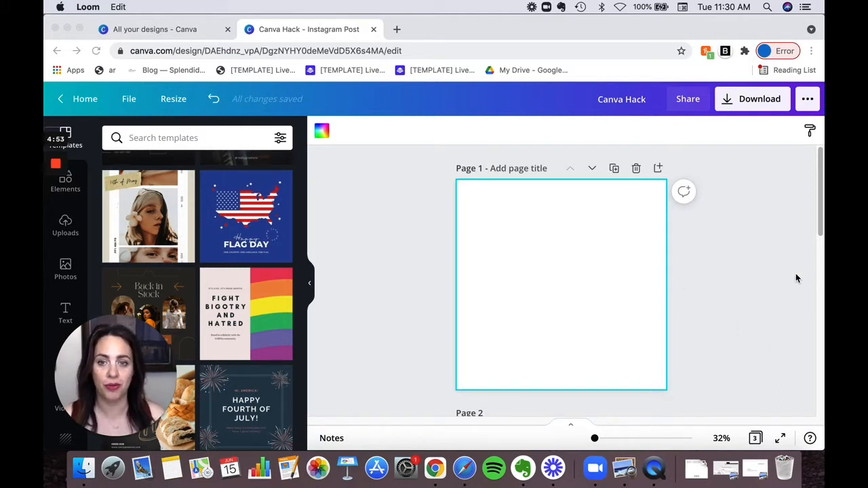
Browse the suggested Instagram post templates.
scroll(245, 306, "down", 5)
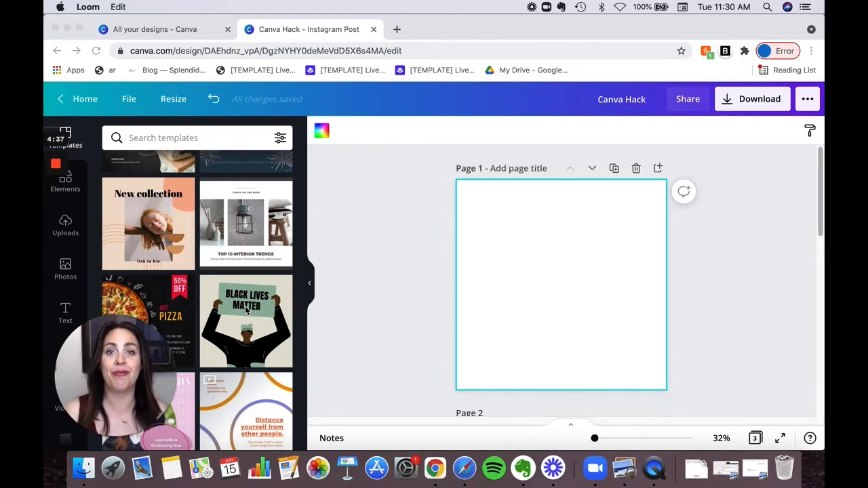
scroll(246, 310, "down", 2)
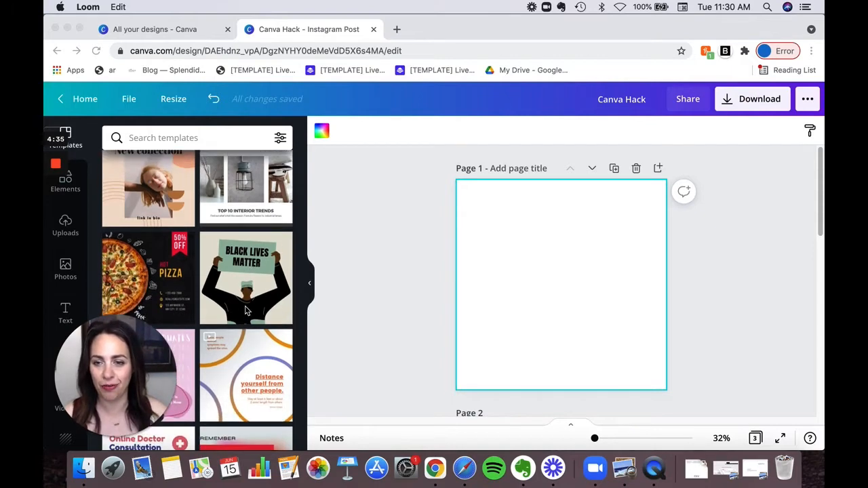
scroll(246, 310, "down", 10)
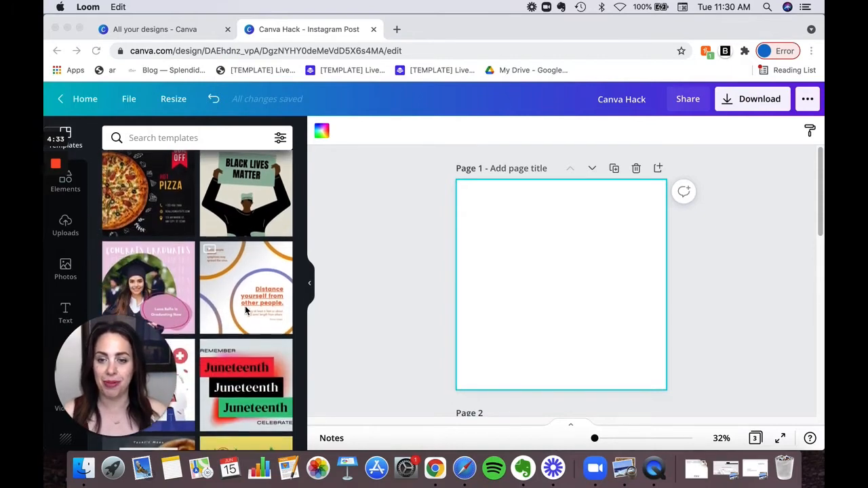
scroll(246, 310, "down", 10)
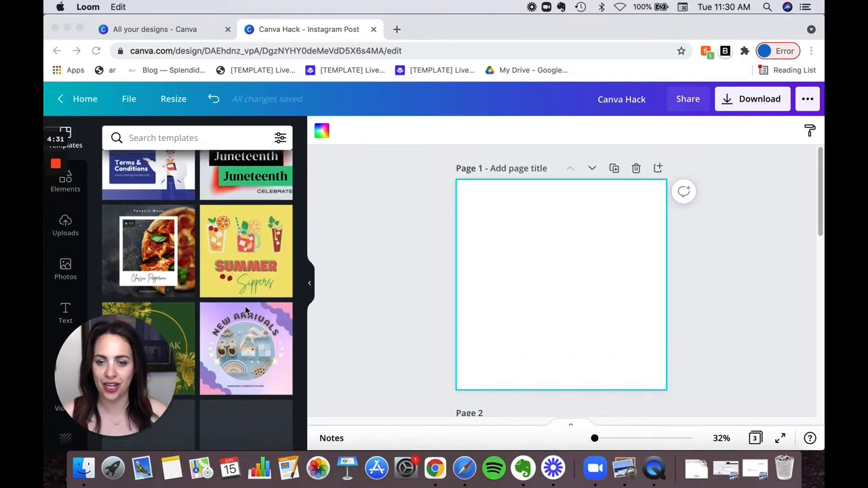
scroll(244, 306, "down", 10)
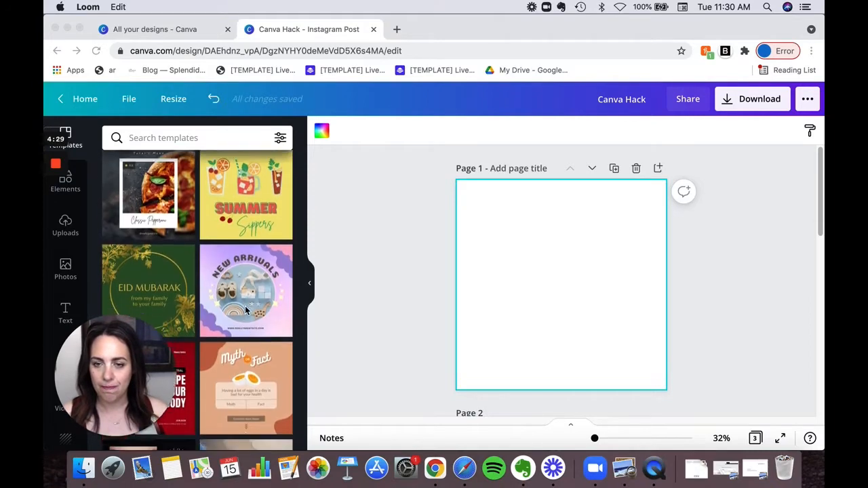
scroll(245, 310, "down", 8)
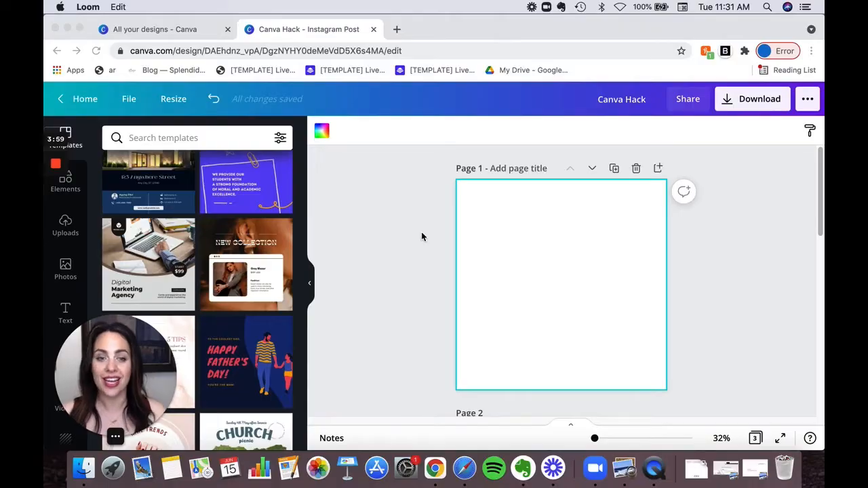
Copy the mirror selfie photo from page 3 onto page 1, enlarging it to nearly the full page height.
scroll(630, 292, "down", 3)
scroll(513, 189, "up", 2)
scroll(550, 249, "down", 6)
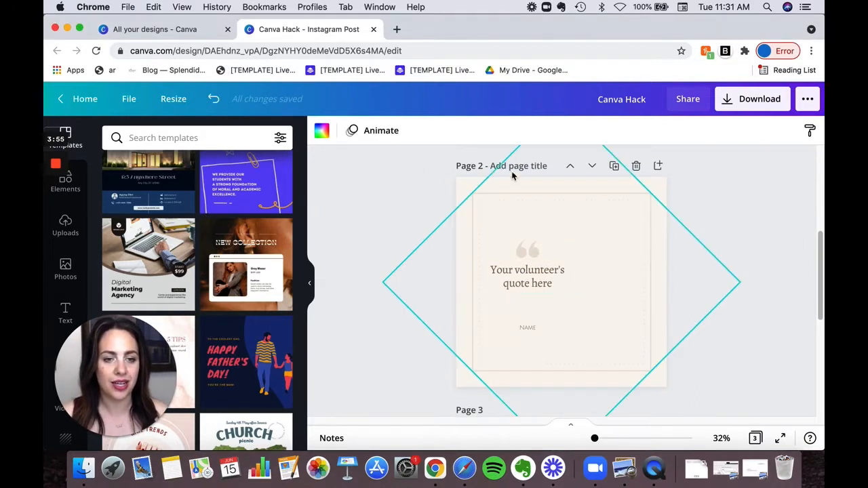
left_click(560, 348)
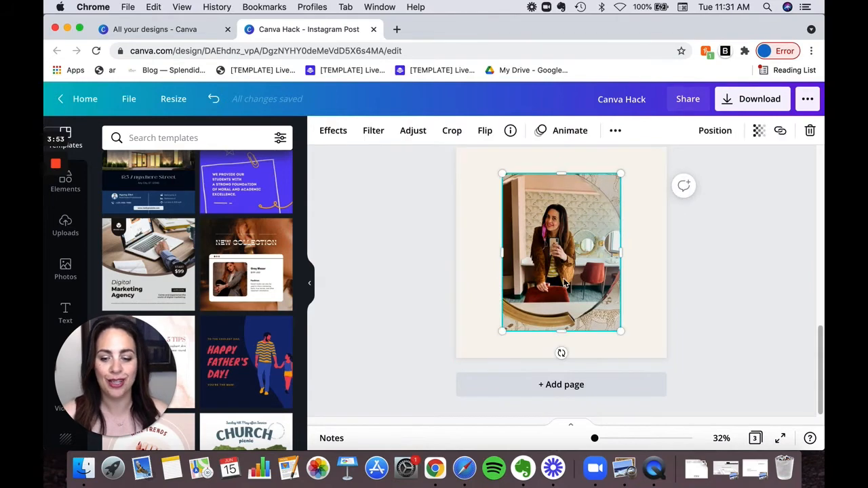
scroll(561, 325, "up", 6)
key("cmd+v")
left_click_drag(625, 368, 660, 406)
mouse_move(627, 347)
left_mouse_down()
mouse_move(620, 323)
mouse_move(617, 333)
left_mouse_up()
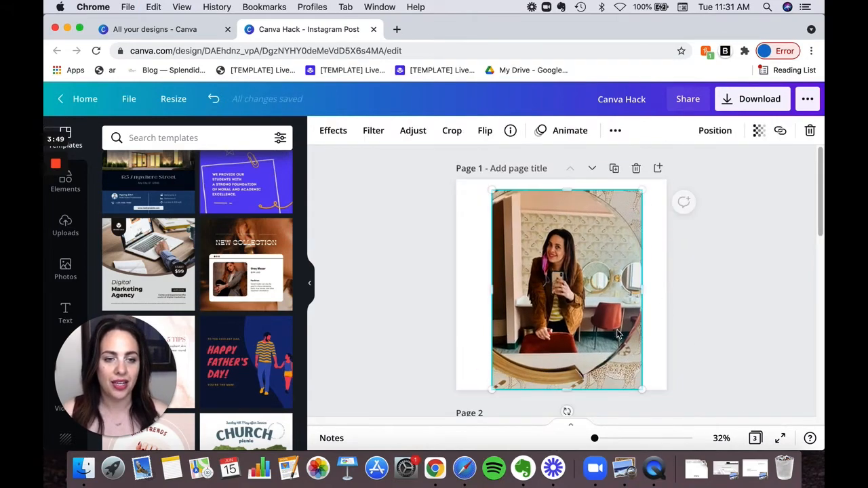
Run the Background Remover effect on the page 1 photo.
left_click(327, 138)
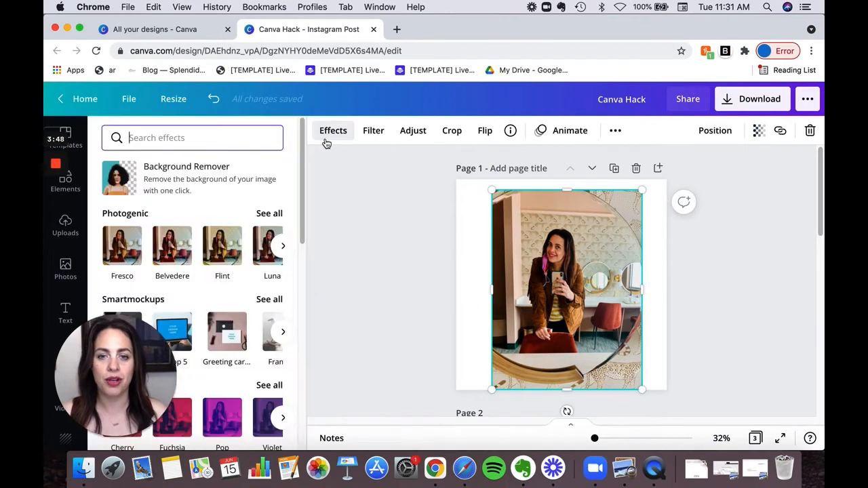
left_click(168, 181)
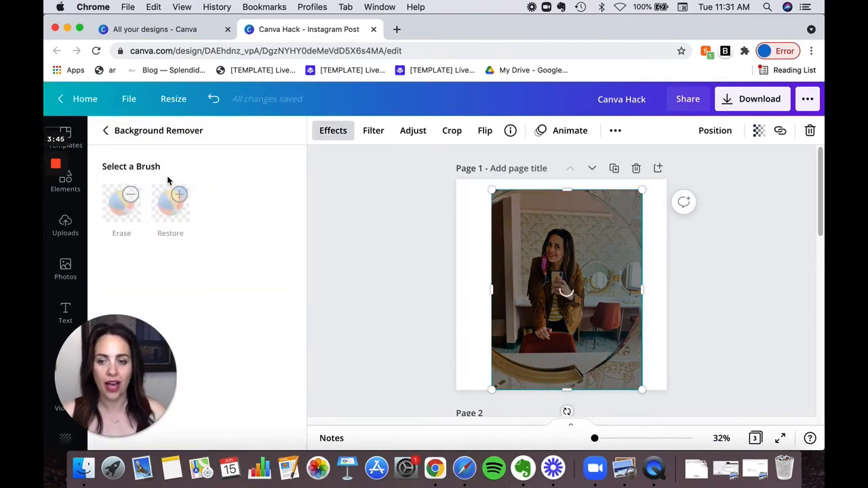
mouse_move(56, 200)
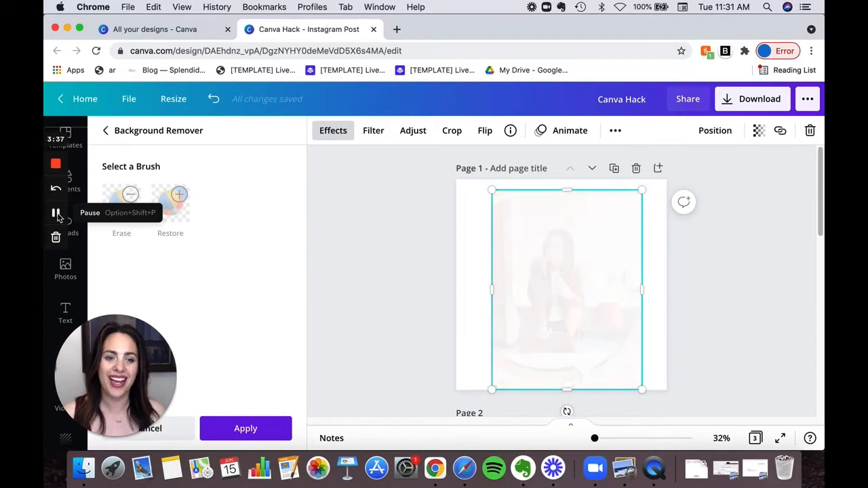
Enlarge the cutout of the woman, place it at the lower right of page 1, and apply the background removal.
double_click(603, 372)
left_click_drag(641, 389, 743, 391)
left_click(657, 318)
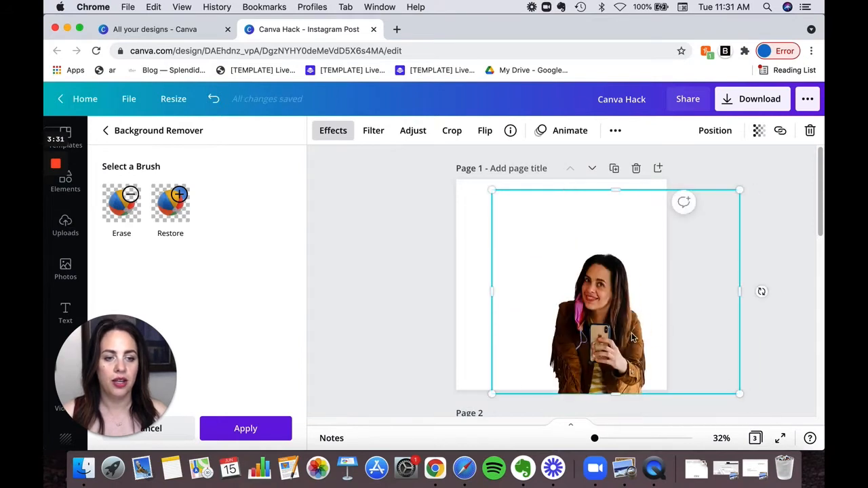
left_click_drag(635, 336, 641, 332)
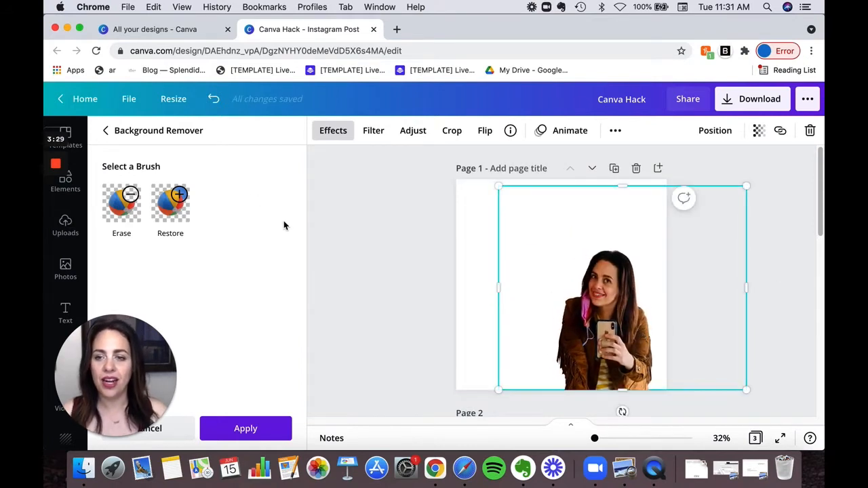
left_click(264, 428)
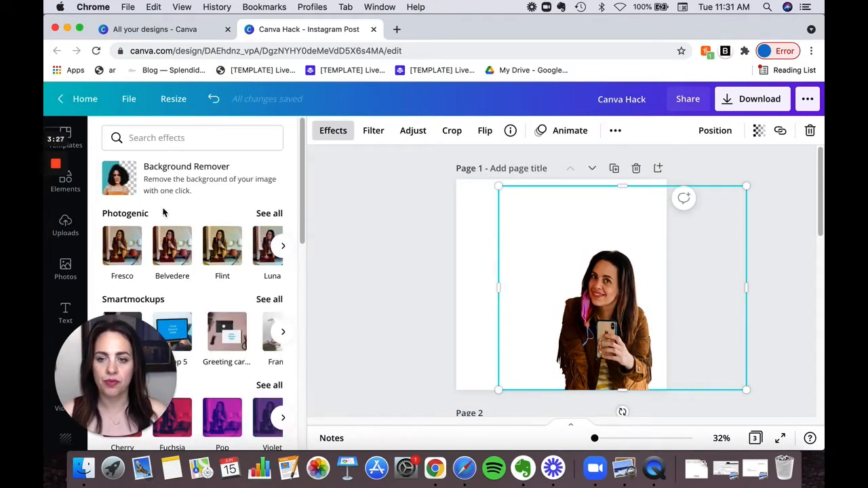
scroll(166, 217, "down", 6)
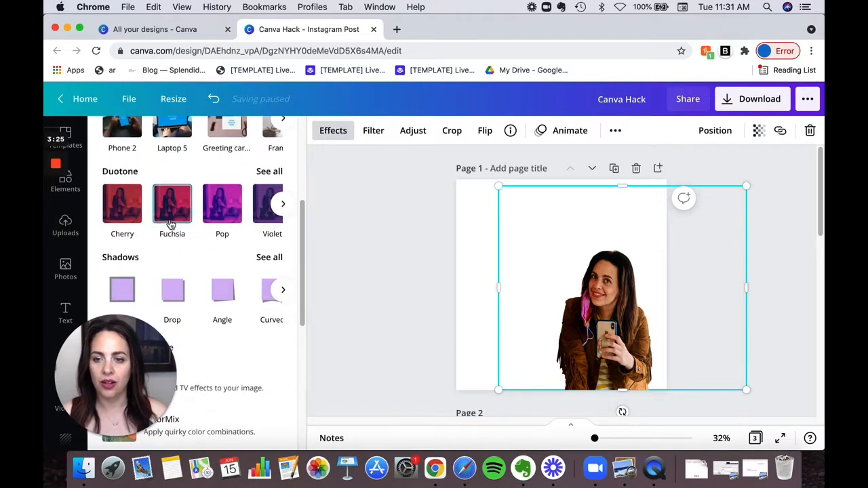
scroll(171, 225, "down", 2)
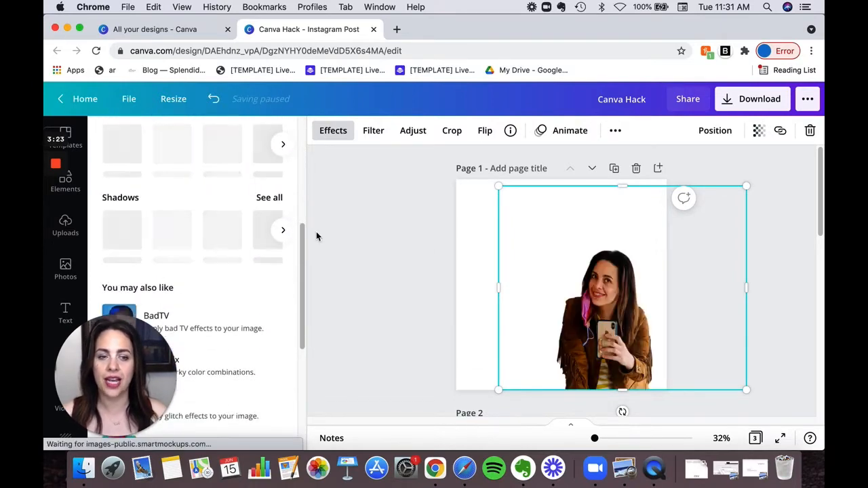
left_click(329, 131)
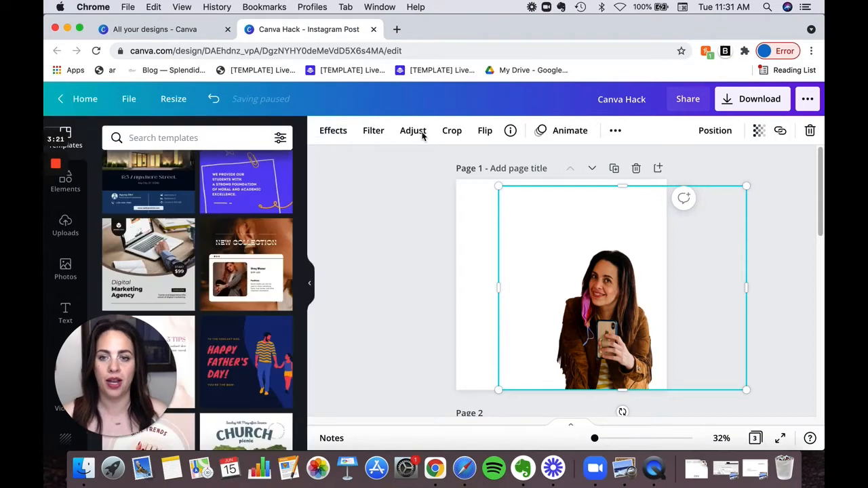
left_click(325, 131)
left_click(485, 251)
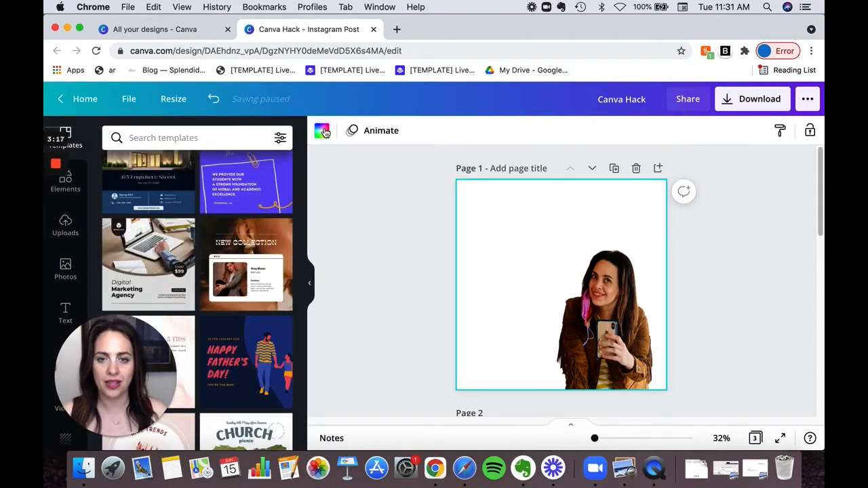
left_click(323, 131)
Search the elements for "gradient background" and set the peach-to-teal gradient image as the page 1 background.
left_click(75, 183)
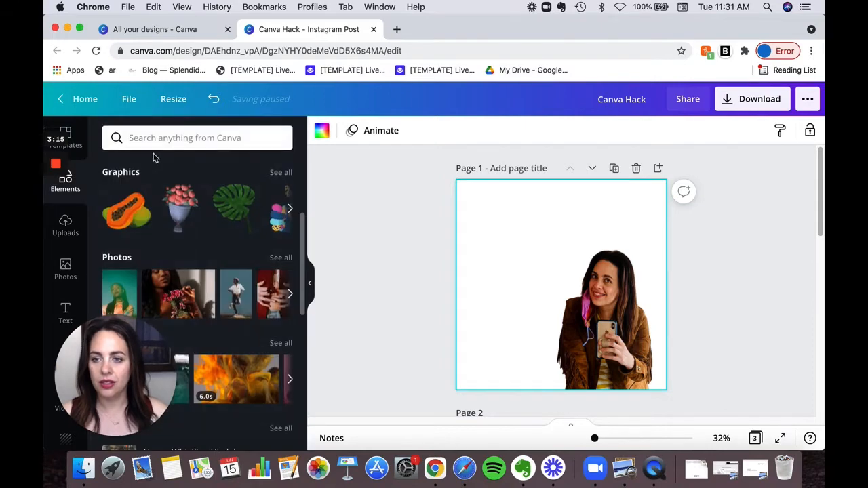
left_click(173, 135)
type("gradient")
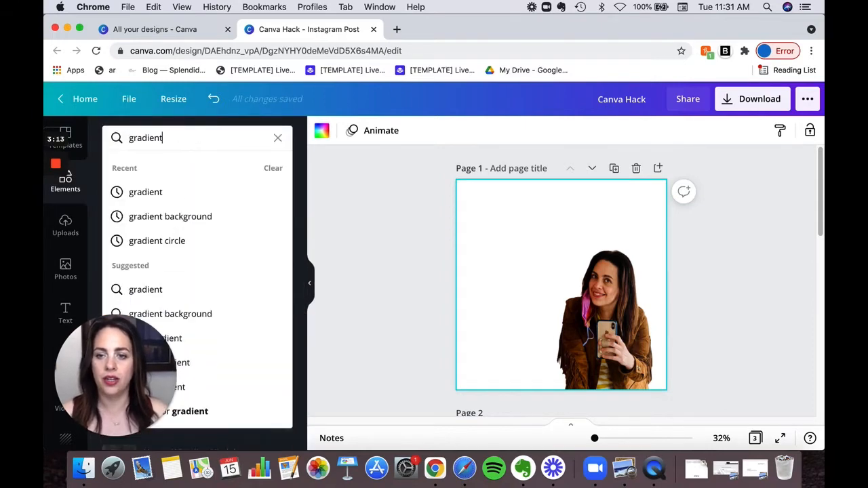
left_click(173, 216)
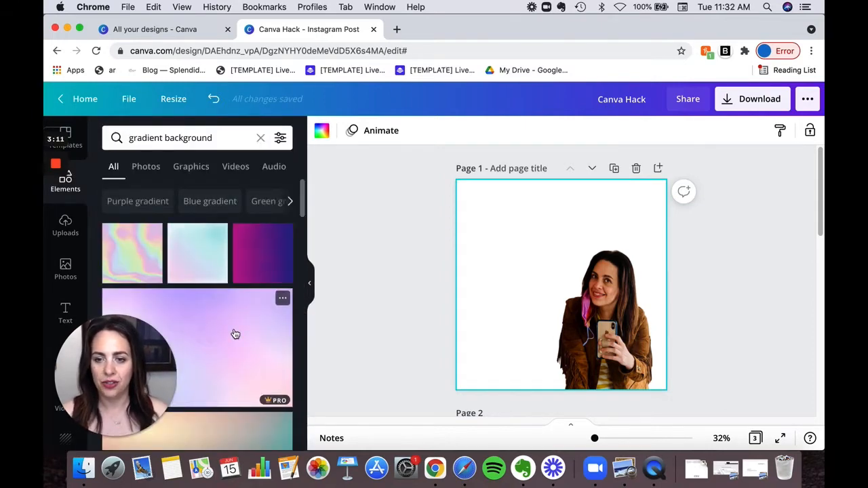
scroll(235, 333, "down", 3)
left_click_drag(210, 275, 497, 217)
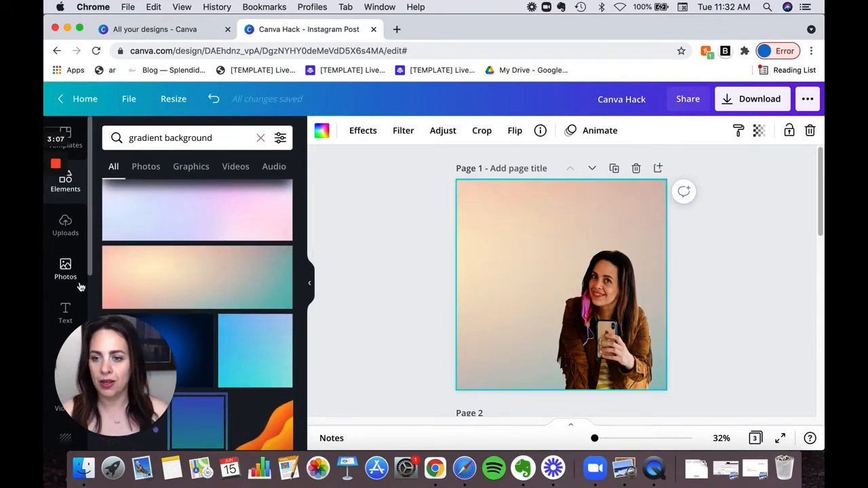
Add the Glow shadow effect to the cutout of the woman.
left_click(597, 305)
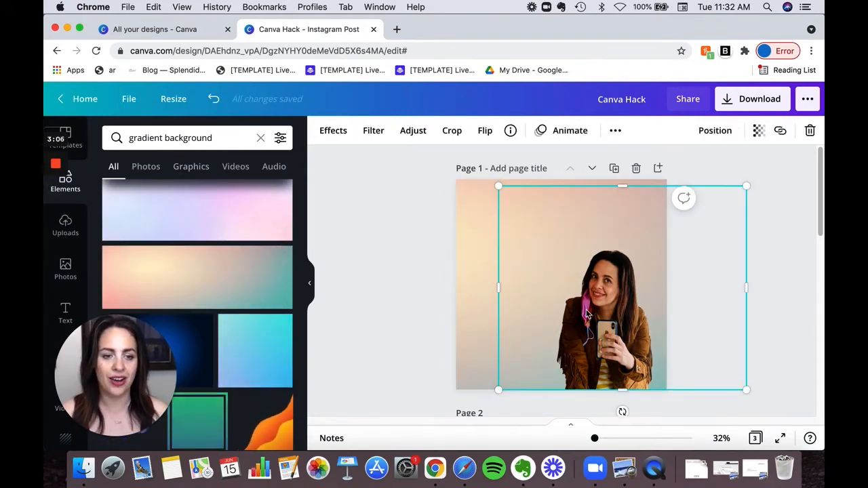
left_click(335, 132)
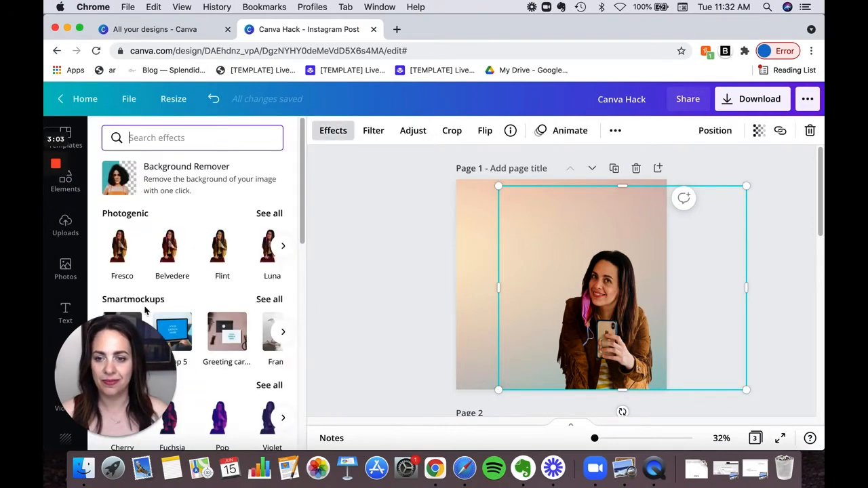
scroll(144, 311, "down", 5)
left_click(122, 267)
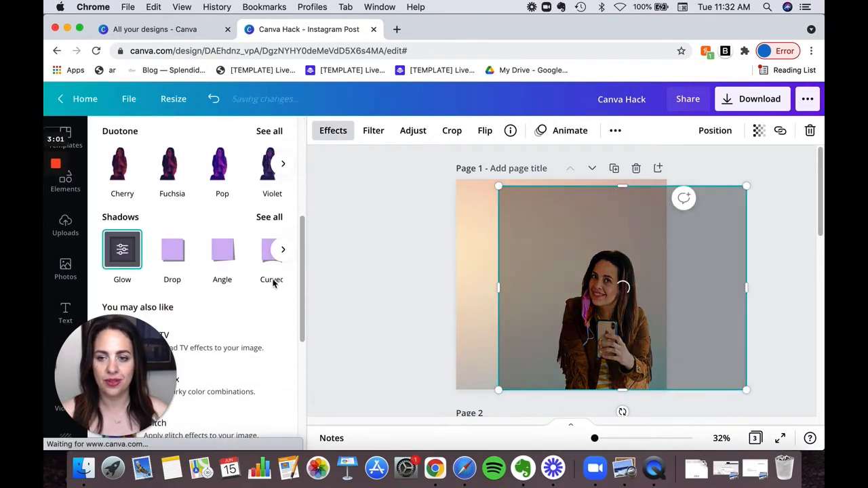
left_click_drag(135, 366, 311, 141)
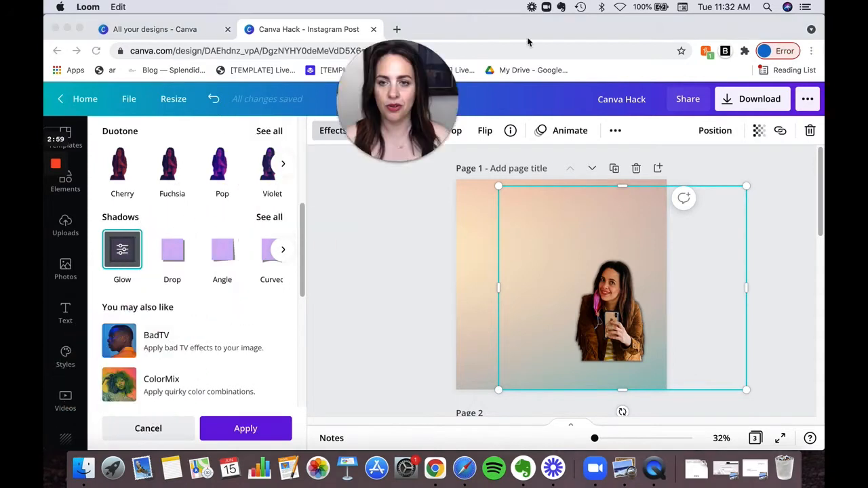
left_click_drag(381, 61, 781, 33)
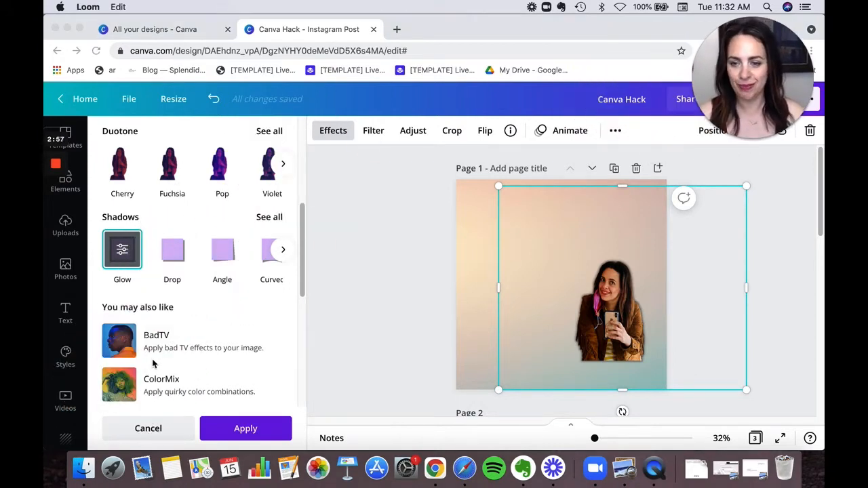
Set the glow to white with blur 0, transparency 97 and size 10, and enlarge the cutout into the page's lower-right corner.
left_click(122, 252)
left_click(122, 252)
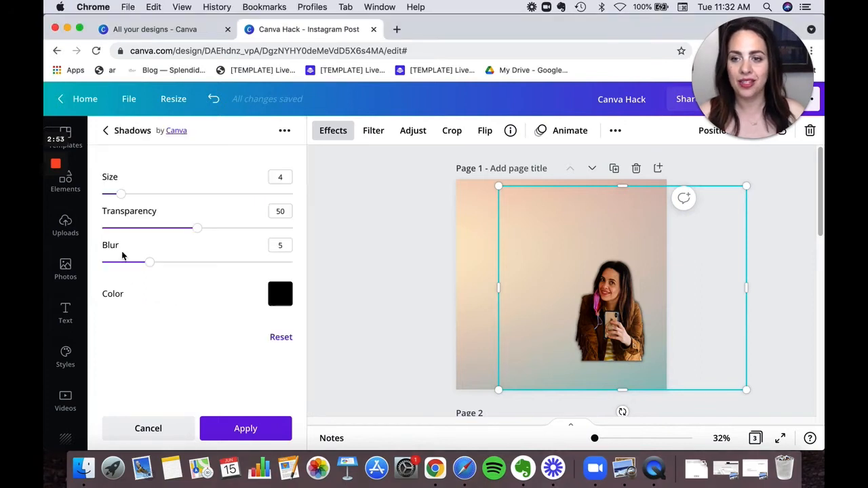
left_click(281, 294)
left_click(401, 122)
left_click_drag(151, 267, 102, 265)
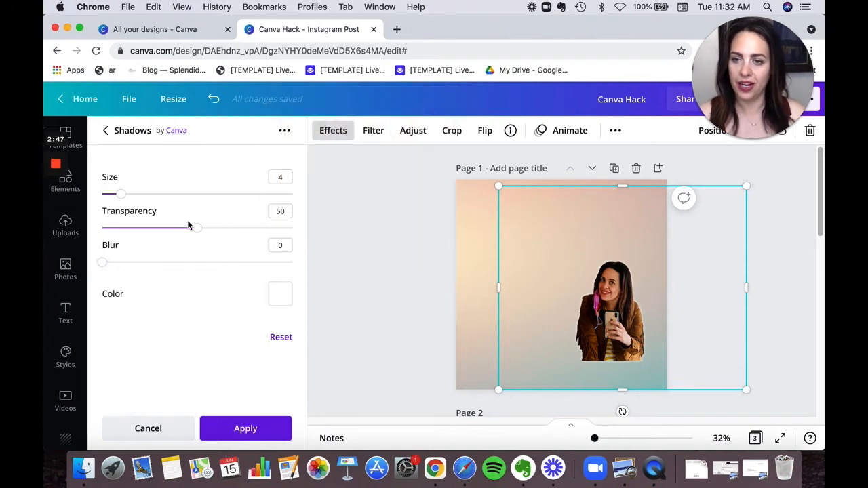
left_click_drag(197, 227, 287, 229)
left_click_drag(122, 197, 151, 197)
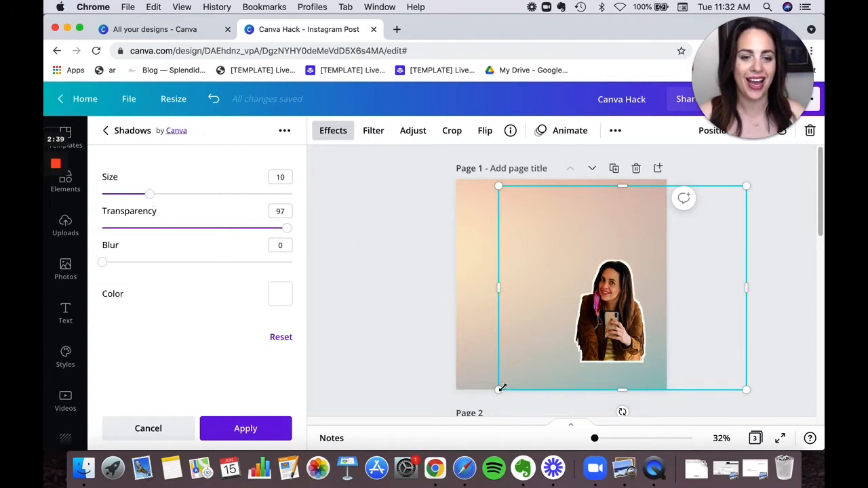
left_click_drag(501, 388, 420, 425)
left_click_drag(614, 310, 627, 333)
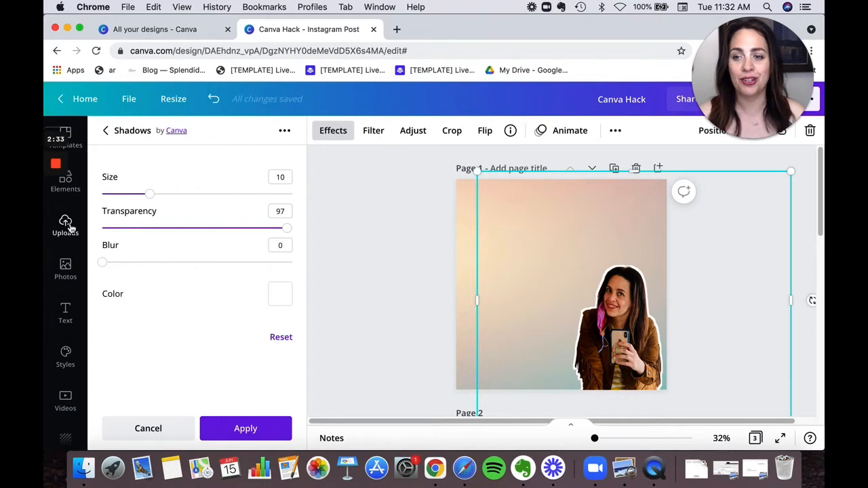
Add a heading to page 1, scale it to font size 62, and place it above and left of the cutout.
left_click(72, 319)
left_click(173, 194)
double_click(572, 285)
left_click_drag(530, 280, 469, 240)
left_click_drag(541, 311, 539, 282)
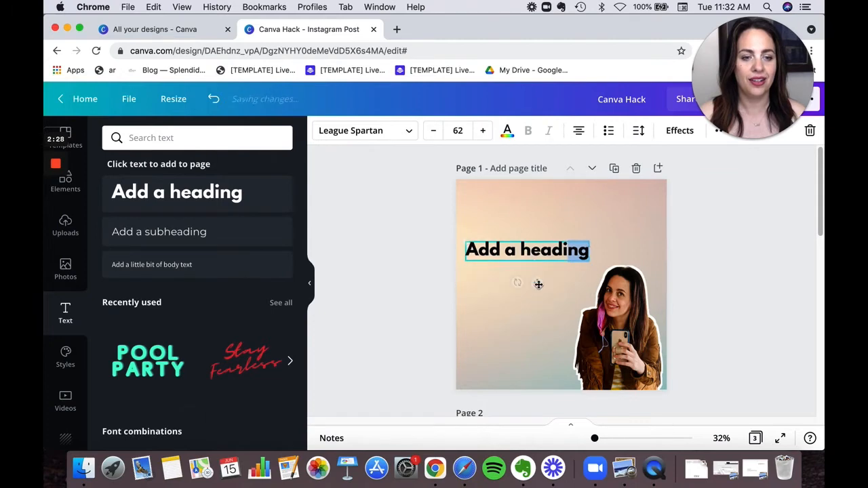
left_click(423, 337)
Copy the quotation mark graphic from page 2 and paste it onto page 1.
scroll(423, 338, "down", 5)
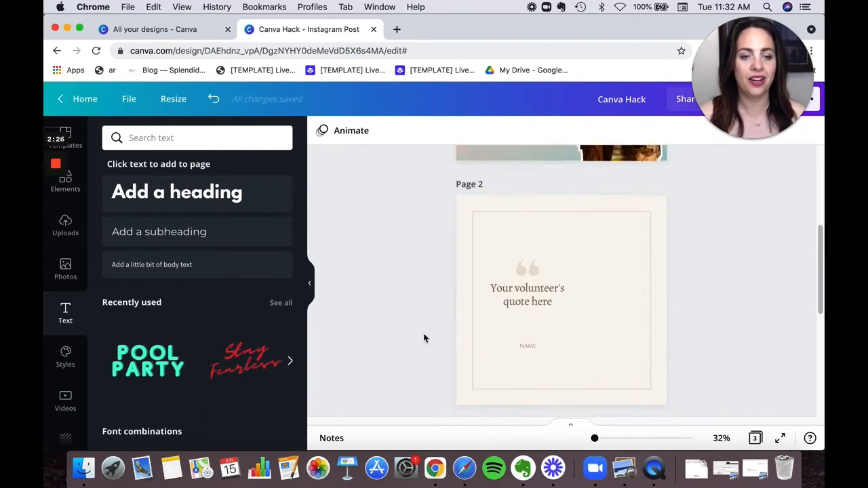
left_click(532, 268)
scroll(532, 268, "up", 5)
key("super+v")
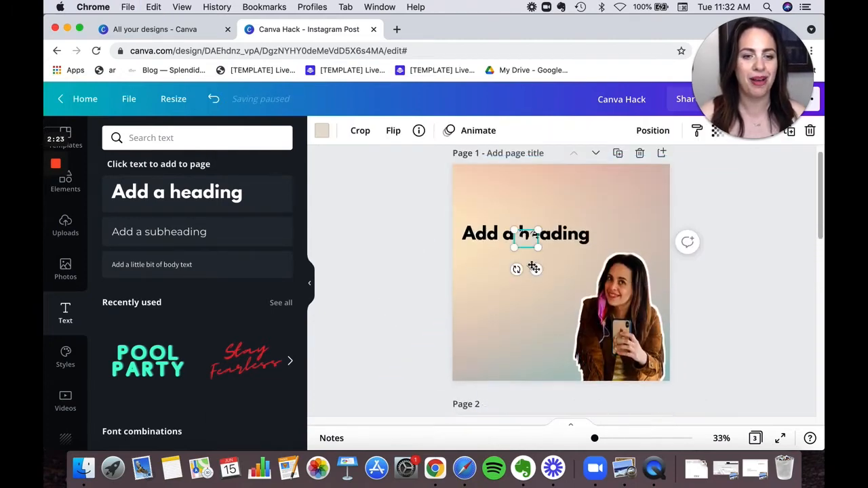
Move the quotation mark graphic above the heading and recolor it with the burnt-orange brand color.
left_click_drag(535, 269, 516, 232)
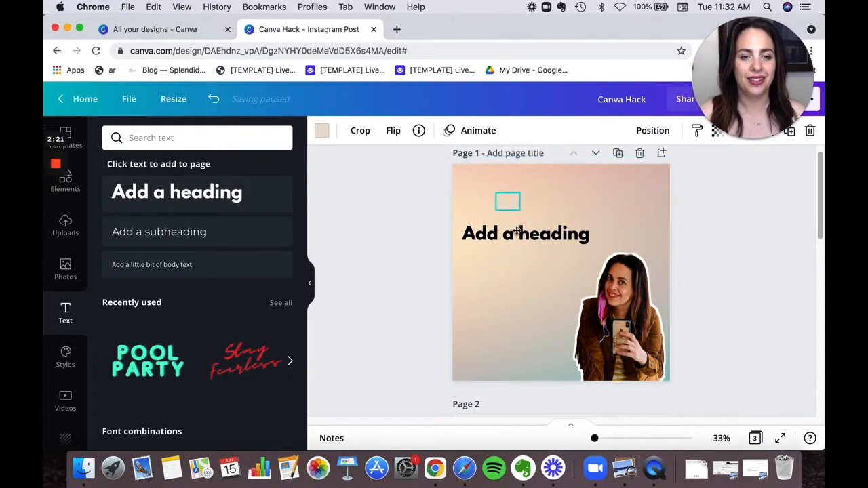
left_click(319, 130)
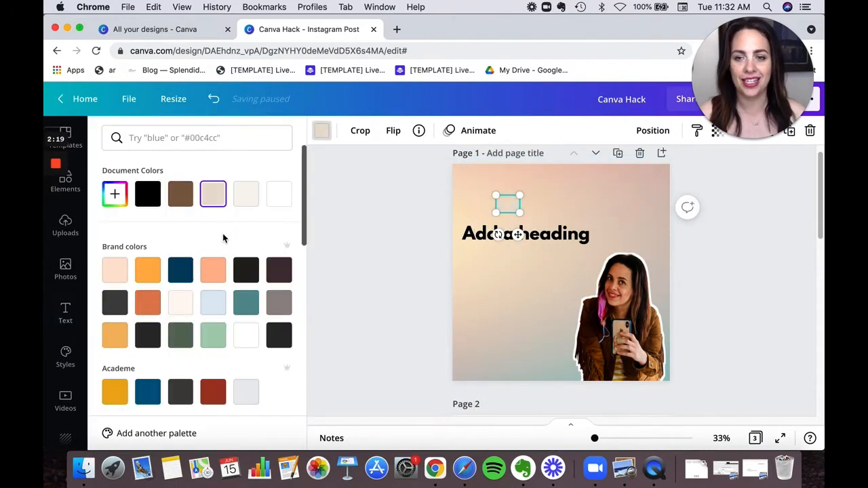
left_click(144, 300)
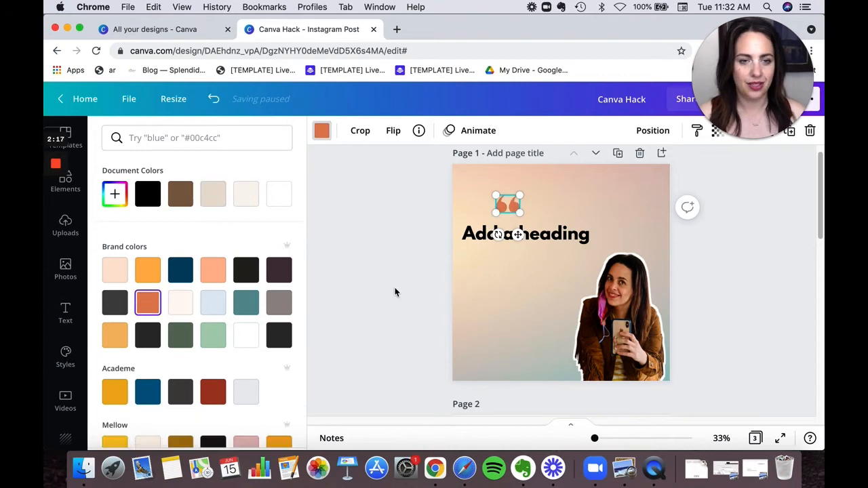
Replace the heading text on page 1 with "quote here".
double_click(563, 231)
key("BackSpace")
type("quote here")
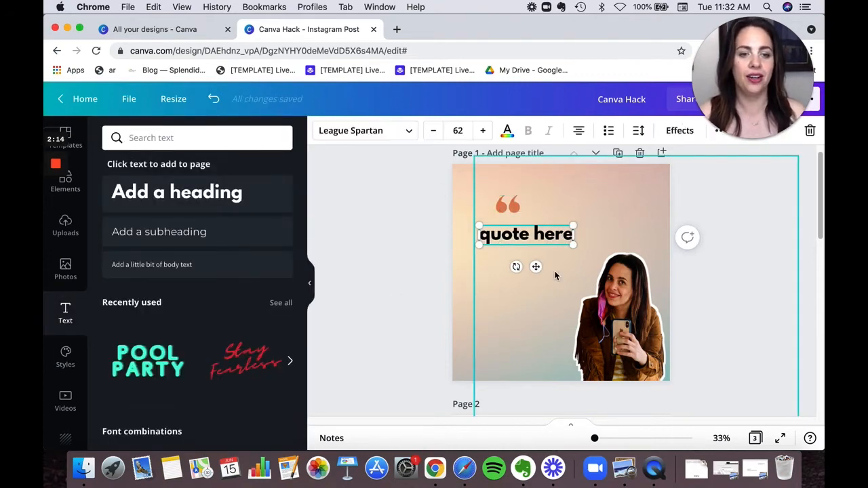
Add a subheading to page 1 and scale it to font size 42.2 beneath the quote heading.
left_click(401, 230)
left_click(159, 231)
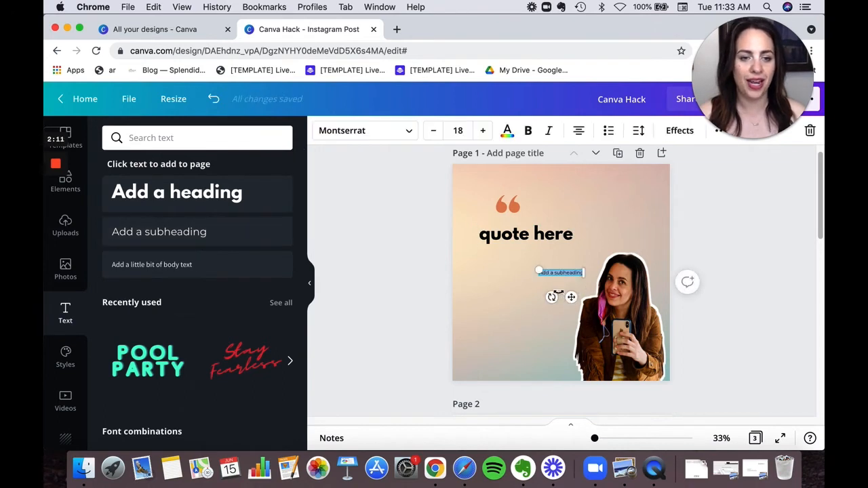
left_click_drag(539, 269, 480, 265)
Replace the subheading text with "Volunteers Name" and move the "quote here" heading down to sit just above it.
double_click(523, 269)
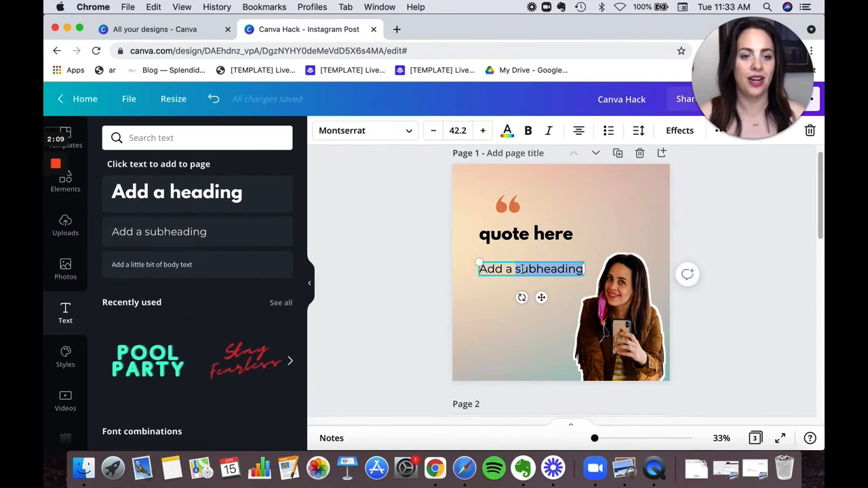
key("BackSpace")
key("BackSpace")
key("BackSpace")
key("BackSpace")
key("BackSpace")
type("Volunteers Name")
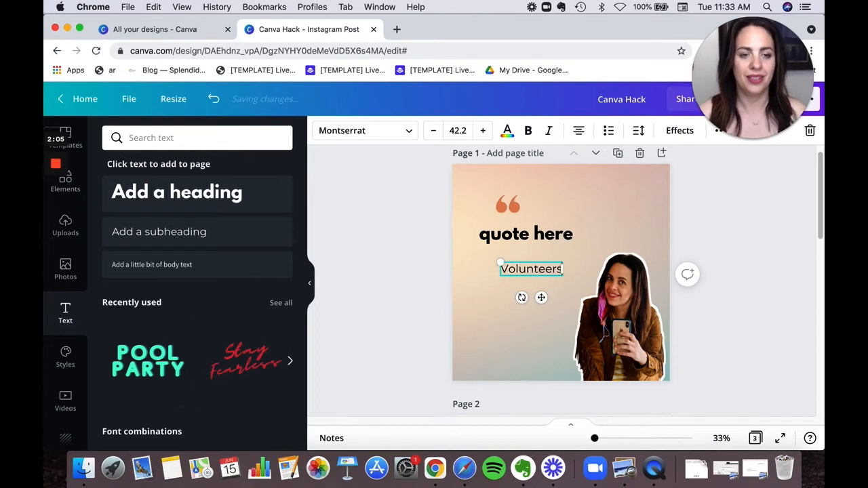
left_click(437, 295)
left_click_drag(548, 240, 557, 251)
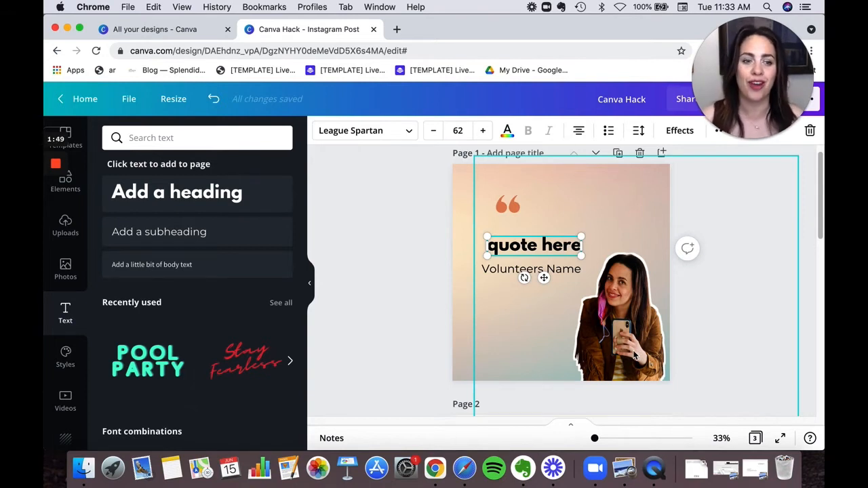
Open the image effects for the cutout of the woman on page 1.
left_click(614, 366)
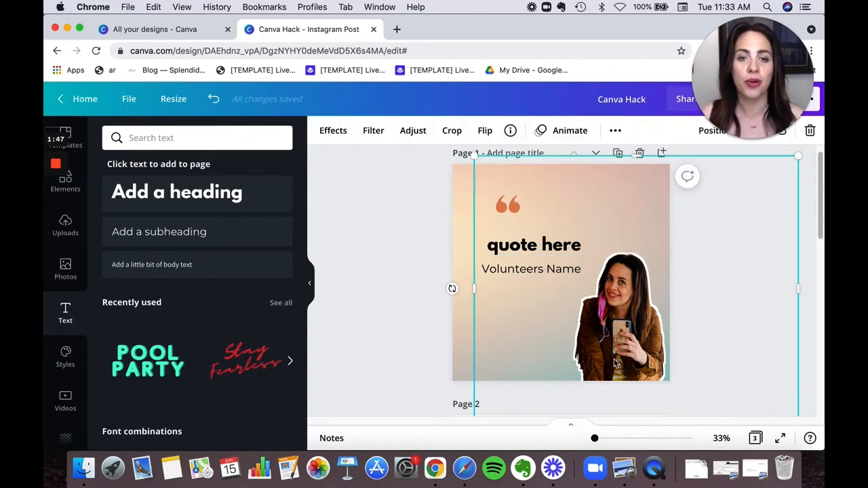
left_click(330, 135)
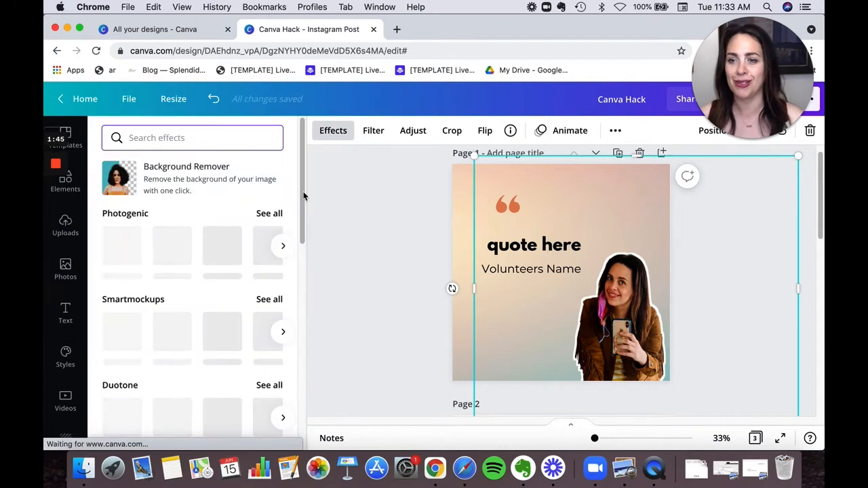